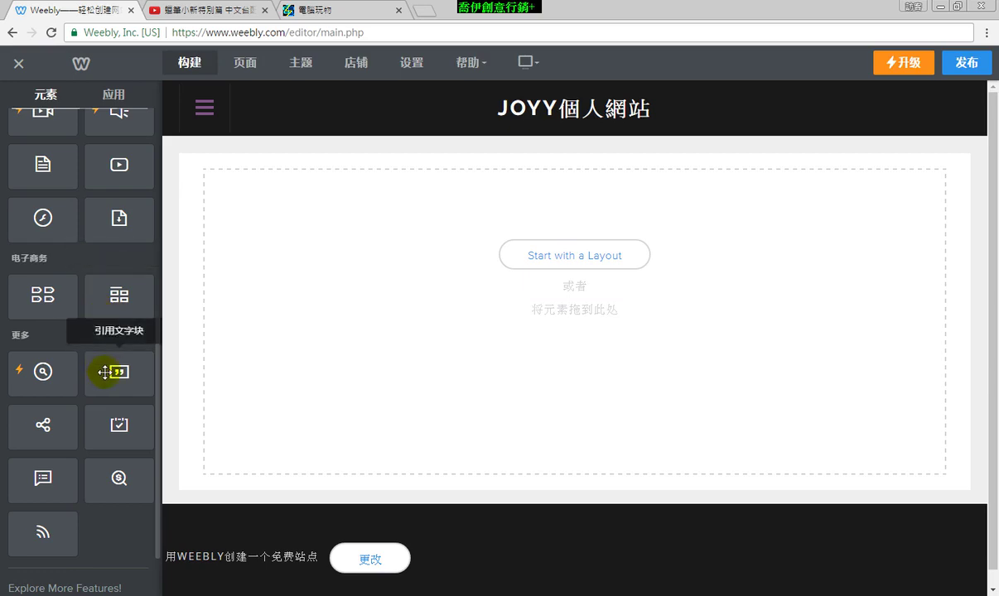
- Add a quote block (引用文字块) to the empty page, with a title and a text block above it
{"action": "left_click_drag", "start_coordinate": [110, 374], "coordinate": [361, 326]}
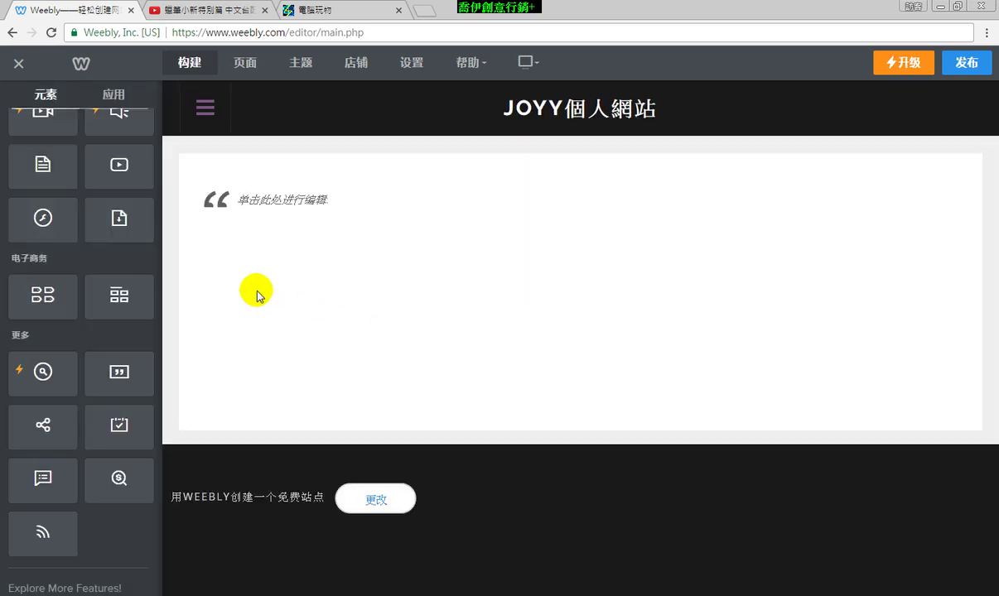
{"action": "scroll", "coordinate": [138, 278], "scroll_direction": "up", "scroll_amount": 5}
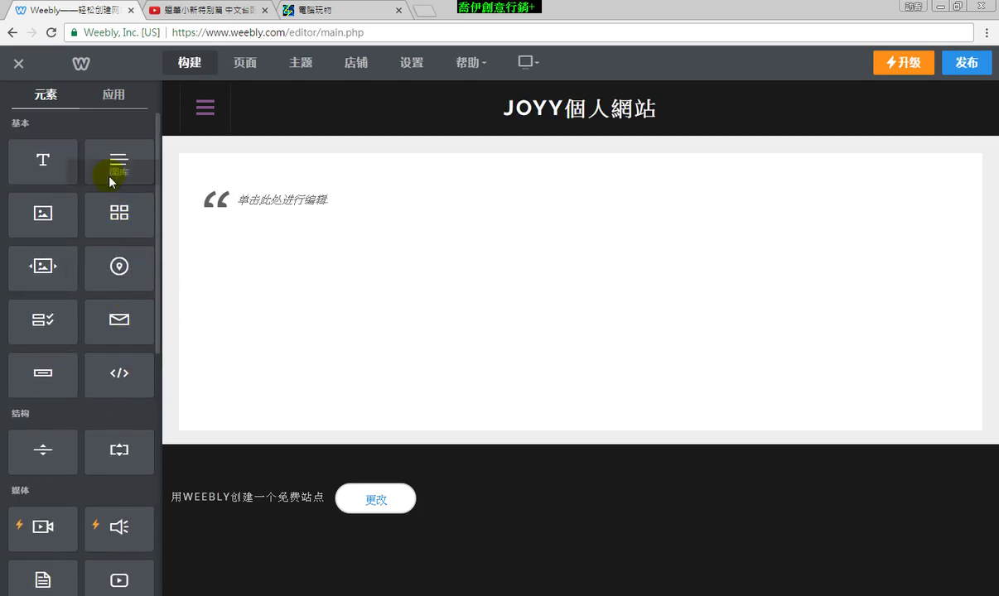
{"action": "left_click_drag", "start_coordinate": [107, 167], "coordinate": [280, 190]}
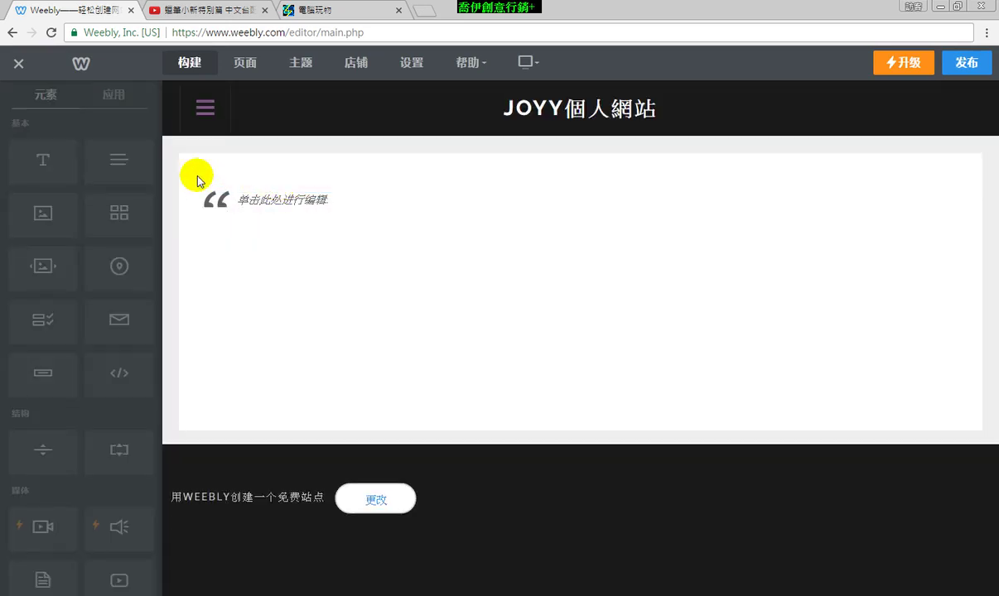
{"action": "left_click_drag", "start_coordinate": [51, 162], "coordinate": [272, 178]}
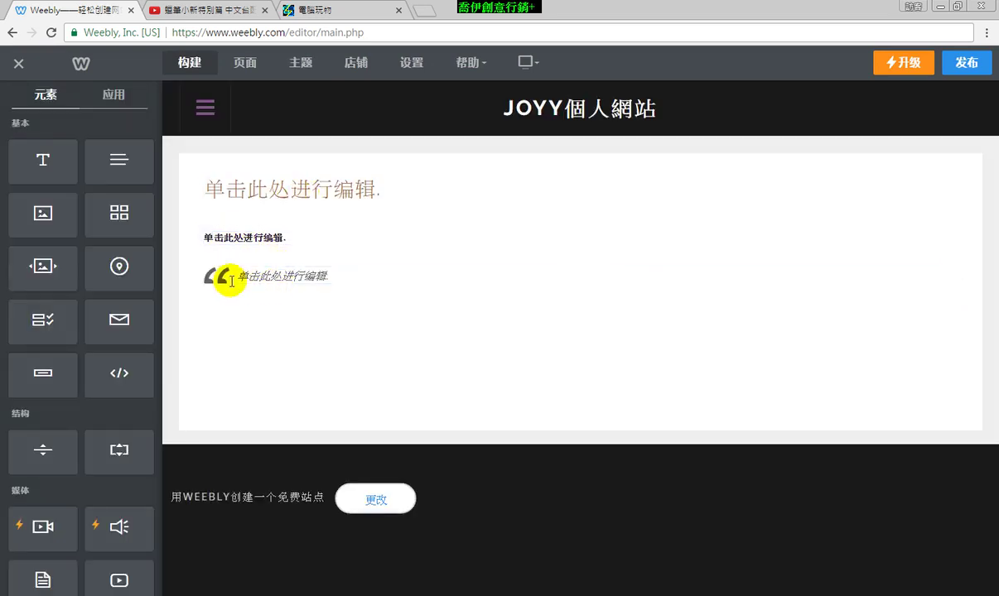
- Add a second text block directly below the quote block
{"action": "left_click_drag", "start_coordinate": [107, 176], "coordinate": [319, 318]}
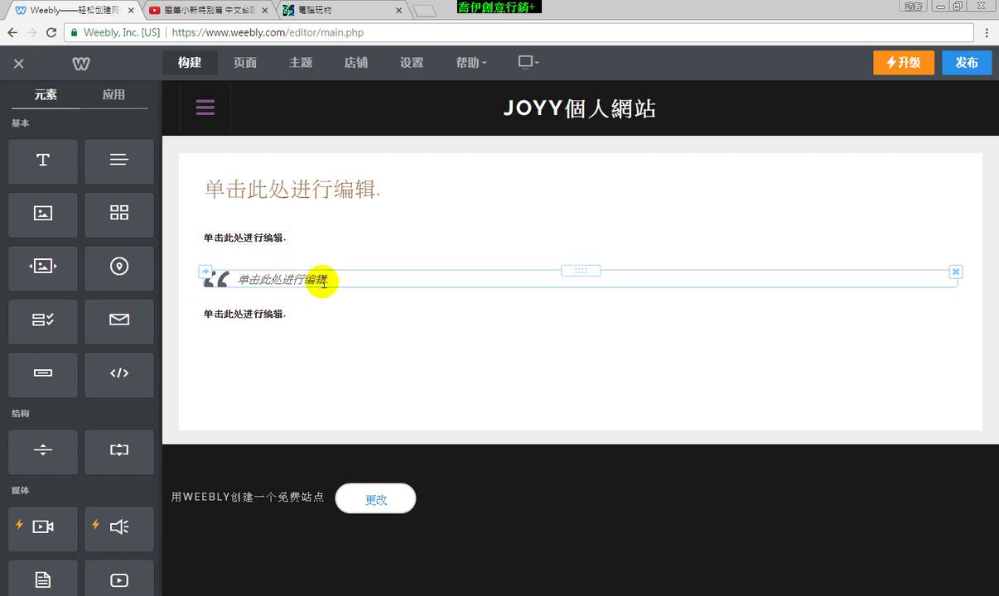
{"action": "left_click_drag", "start_coordinate": [338, 279], "coordinate": [234, 279]}
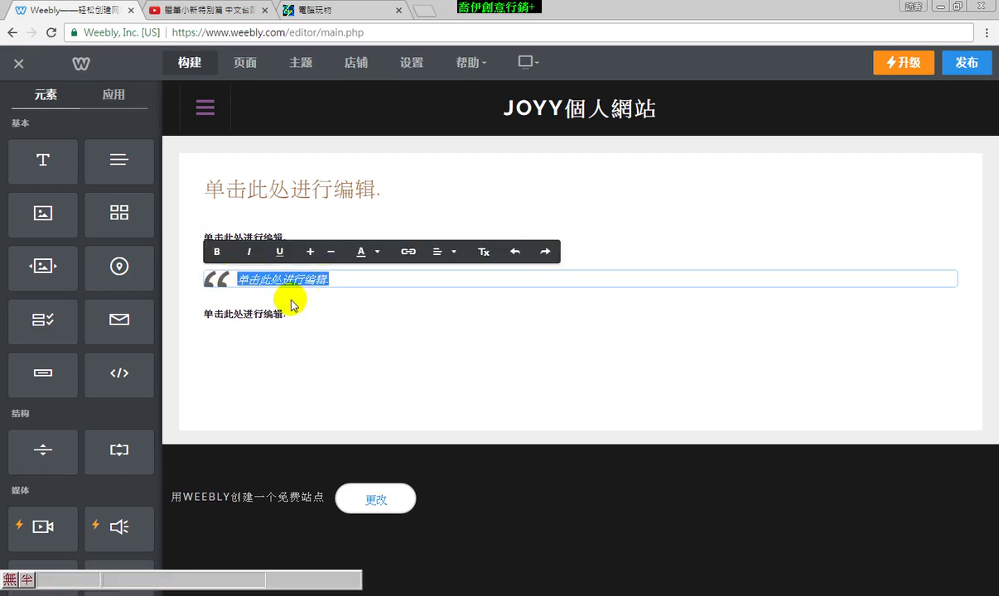
{"action": "left_click", "coordinate": [211, 279]}
- Add a social media icons element (社交媒体图标) below the last text block and open its icon management list
{"action": "scroll", "coordinate": [118, 367], "scroll_direction": "down", "scroll_amount": 8}
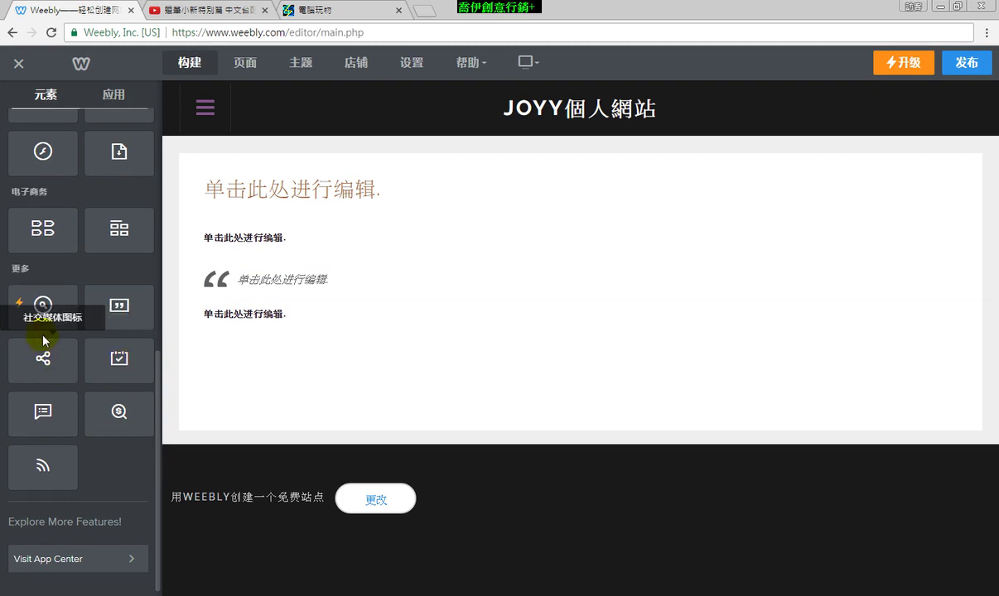
{"action": "left_click_drag", "start_coordinate": [48, 359], "coordinate": [327, 348]}
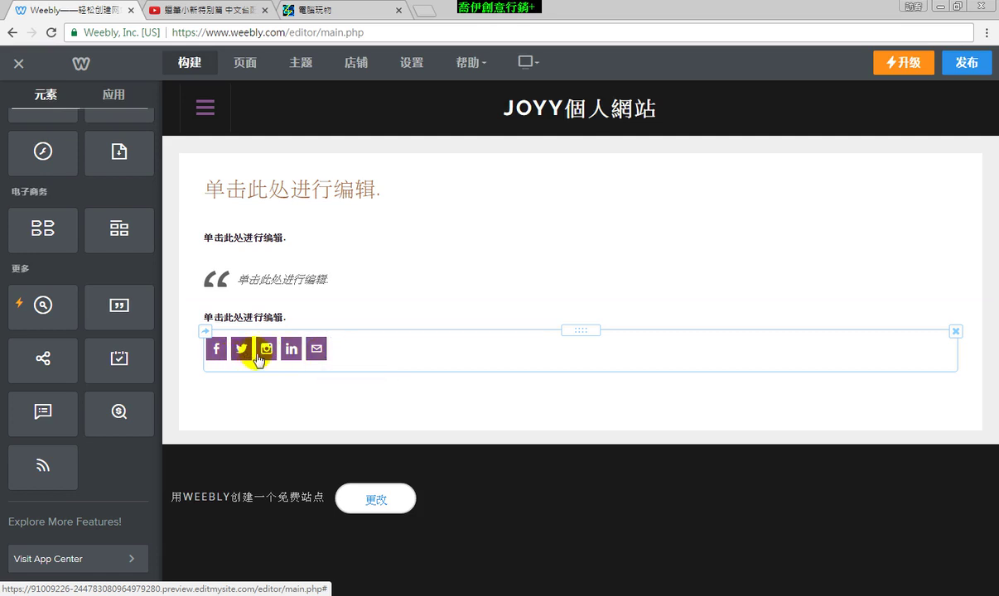
{"action": "left_click", "coordinate": [397, 356]}
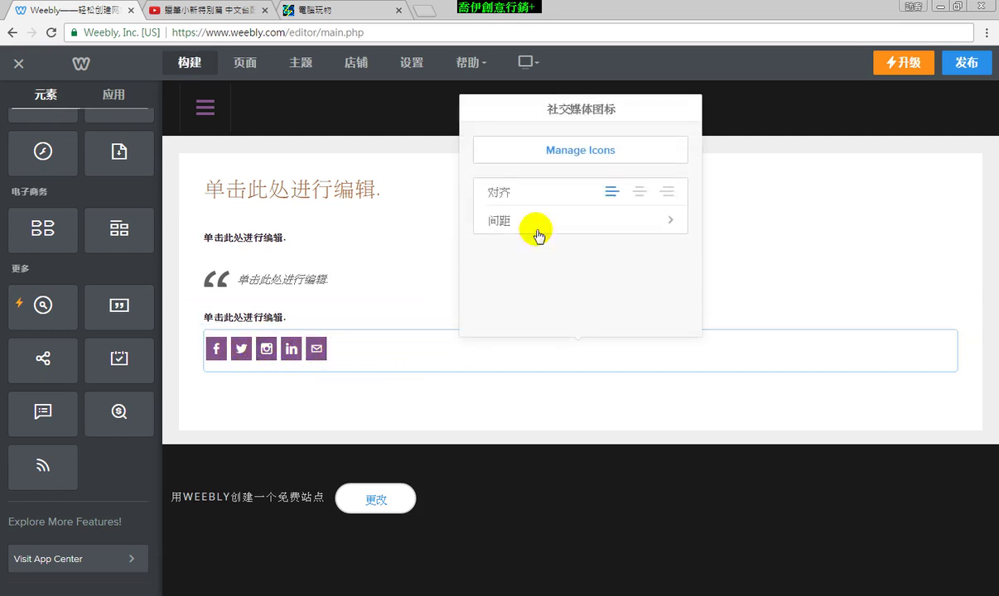
{"action": "left_click", "coordinate": [623, 163]}
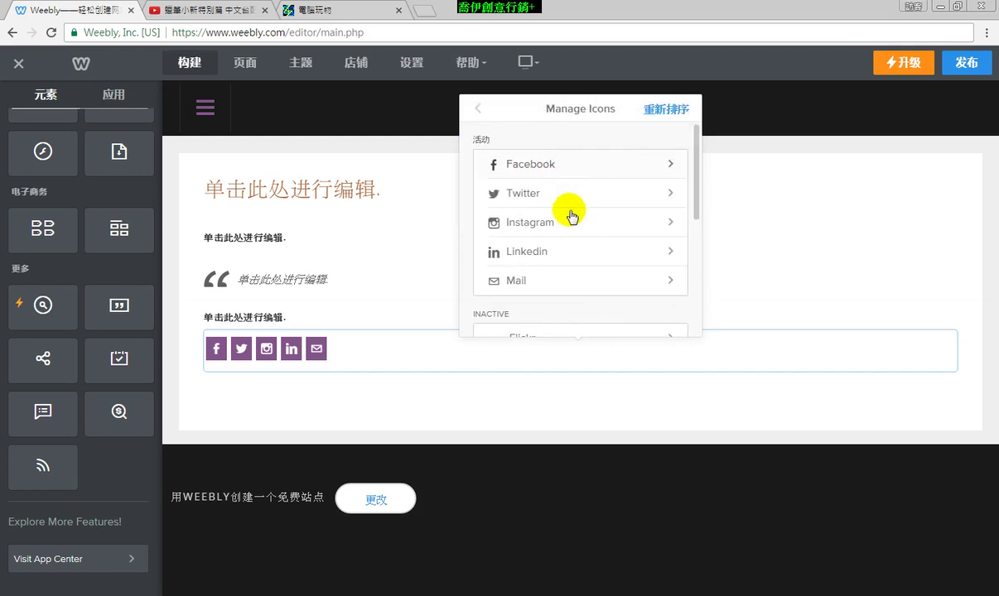
- Turn off display of the Facebook icon in the social media icons element
{"action": "left_click", "coordinate": [590, 165]}
{"action": "left_click", "coordinate": [478, 110]}
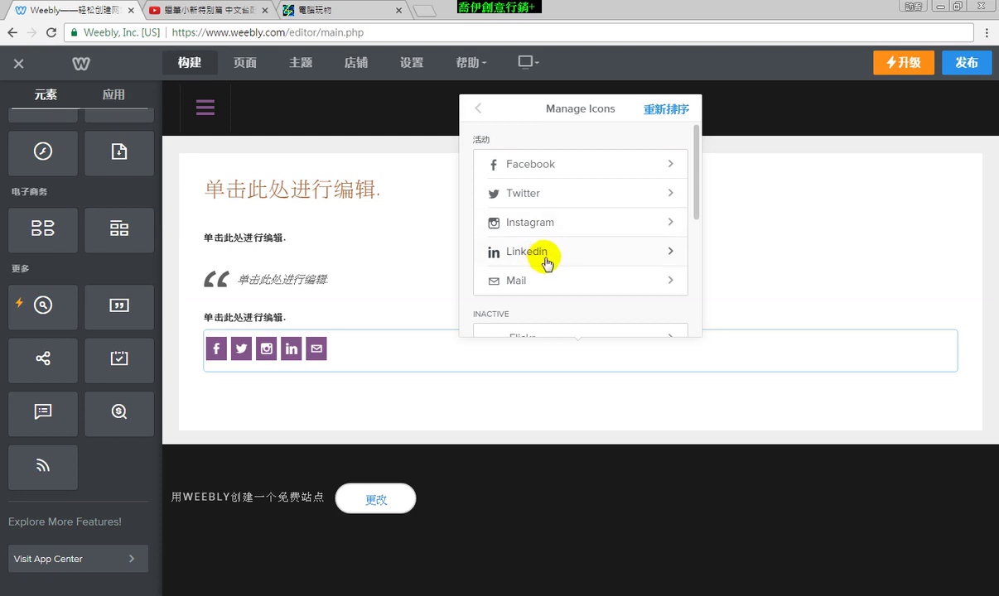
{"action": "scroll", "coordinate": [570, 265], "scroll_direction": "down", "scroll_amount": 1}
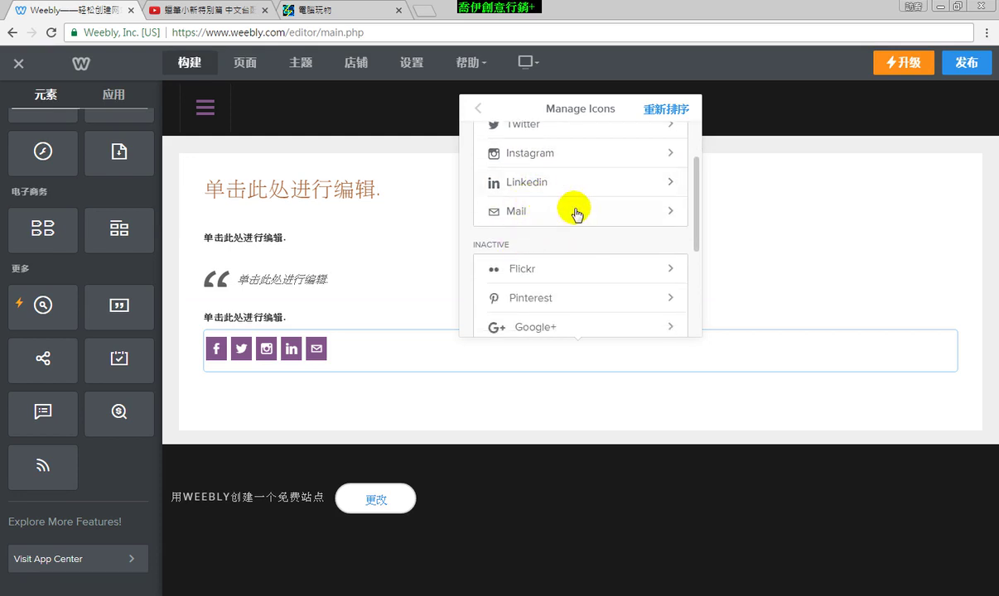
{"action": "scroll", "coordinate": [596, 261], "scroll_direction": "down", "scroll_amount": 1}
{"action": "scroll", "coordinate": [588, 272], "scroll_direction": "down", "scroll_amount": 2}
{"action": "scroll", "coordinate": [568, 269], "scroll_direction": "up", "scroll_amount": 5}
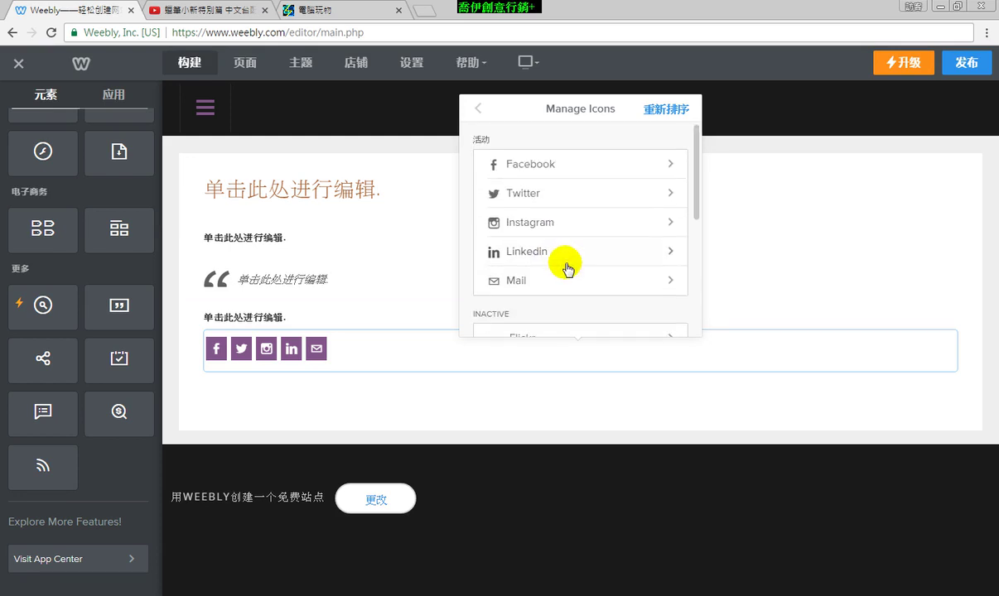
{"action": "left_click", "coordinate": [554, 172]}
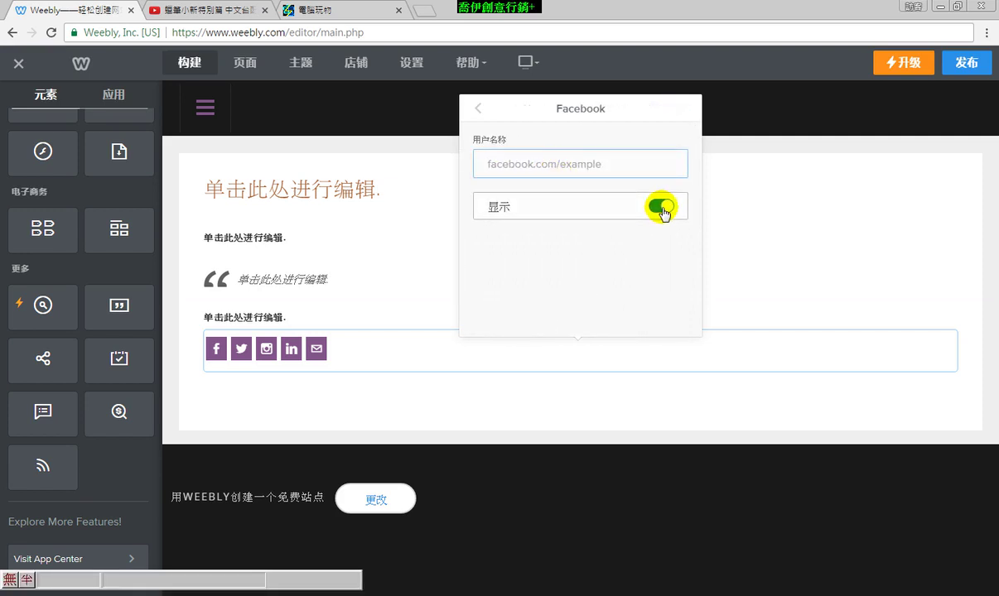
{"action": "left_click", "coordinate": [659, 207]}
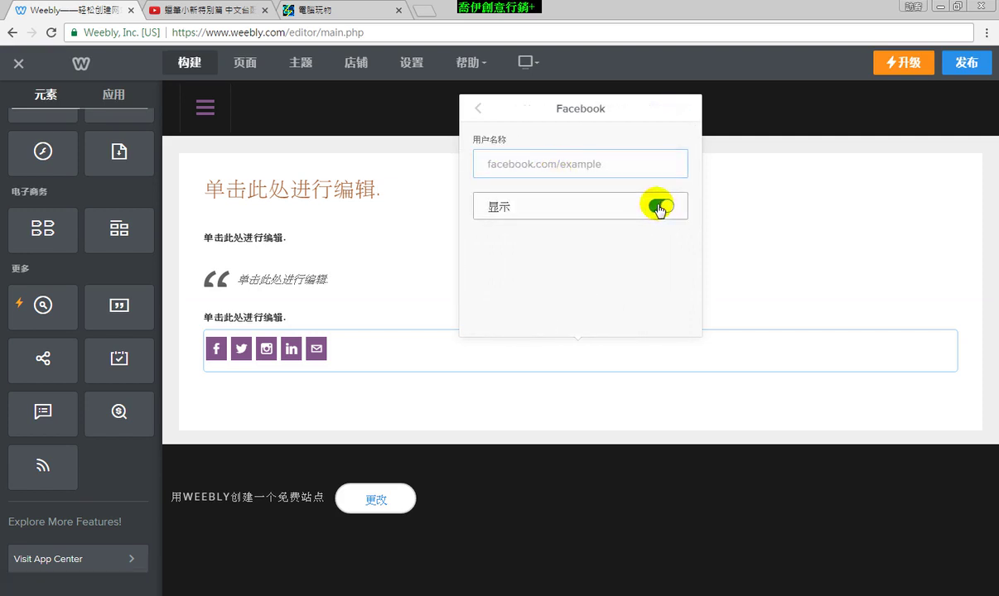
{"action": "left_click", "coordinate": [479, 109]}
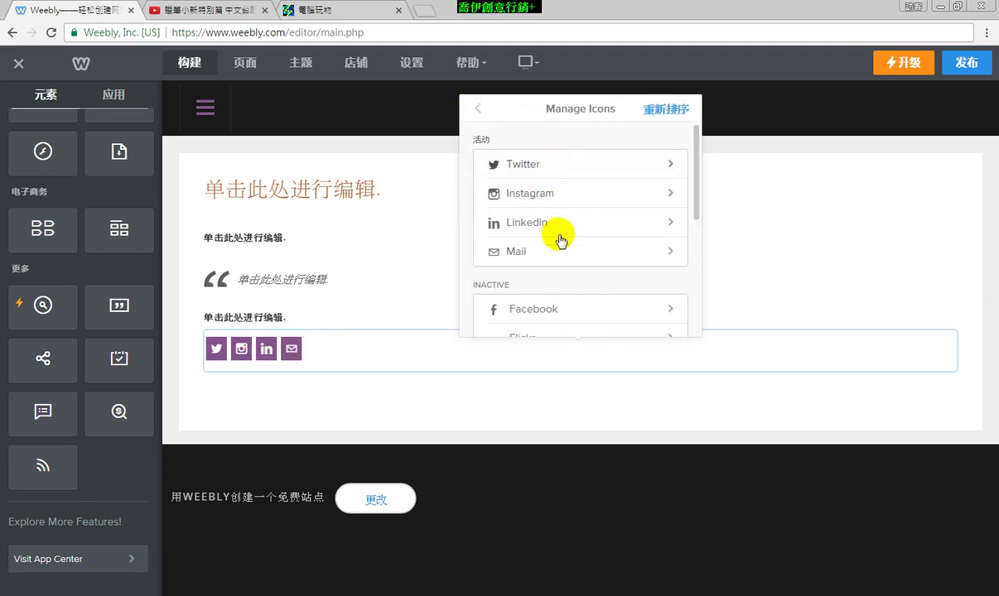
- Turn on display of the YouTube icon in the social media icons element
{"action": "scroll", "coordinate": [572, 209], "scroll_direction": "down", "scroll_amount": 5}
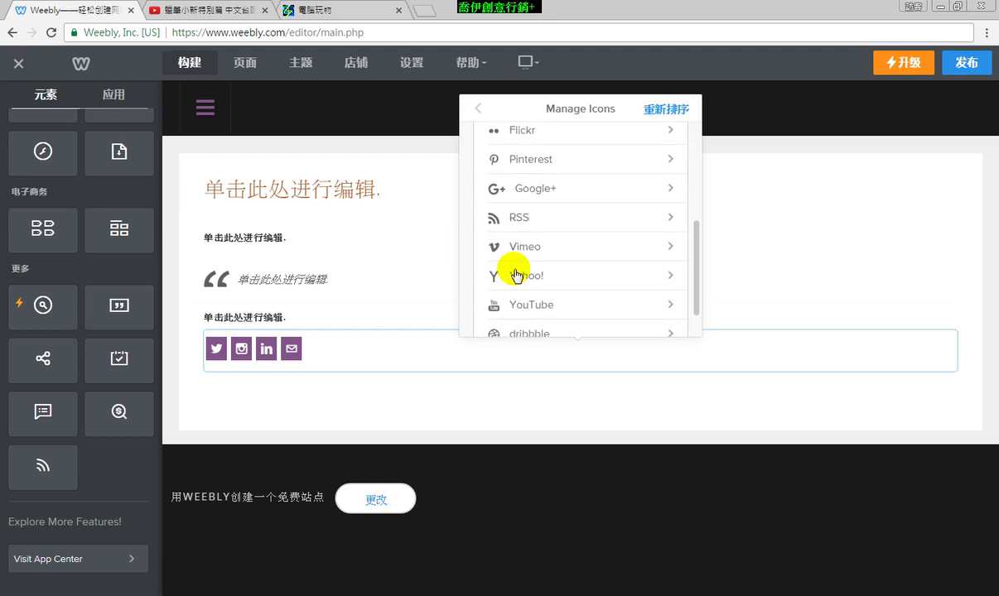
{"action": "scroll", "coordinate": [568, 281], "scroll_direction": "down", "scroll_amount": 1}
{"action": "scroll", "coordinate": [564, 304], "scroll_direction": "down", "scroll_amount": 1}
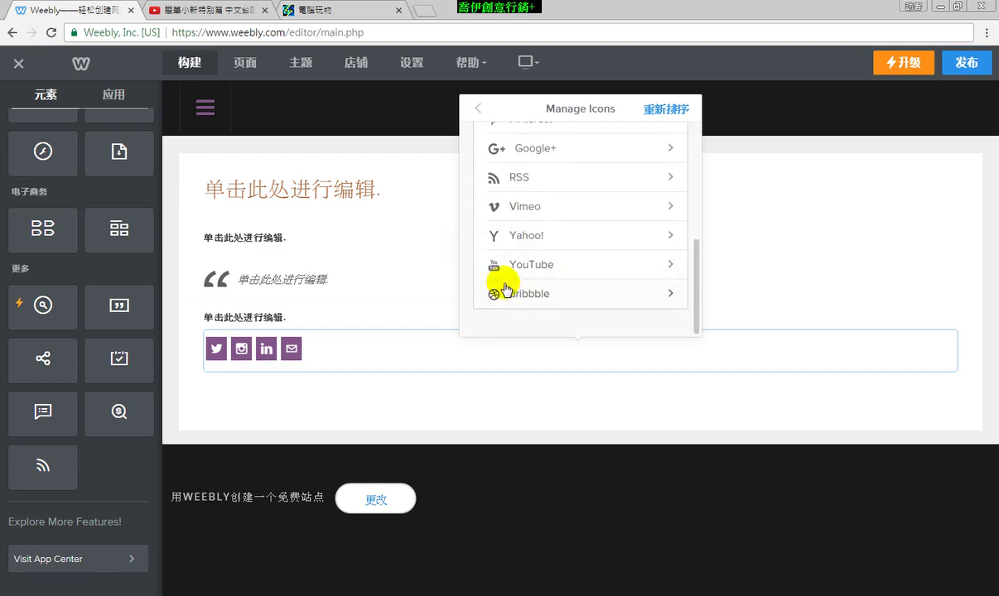
{"action": "left_click", "coordinate": [547, 267]}
{"action": "left_click", "coordinate": [659, 206]}
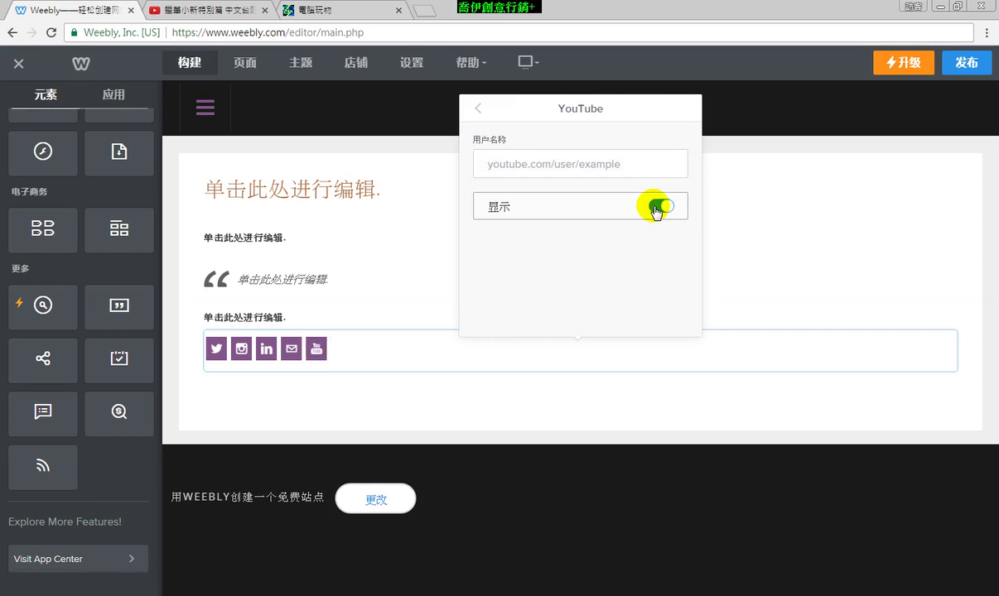
{"action": "left_click", "coordinate": [478, 111]}
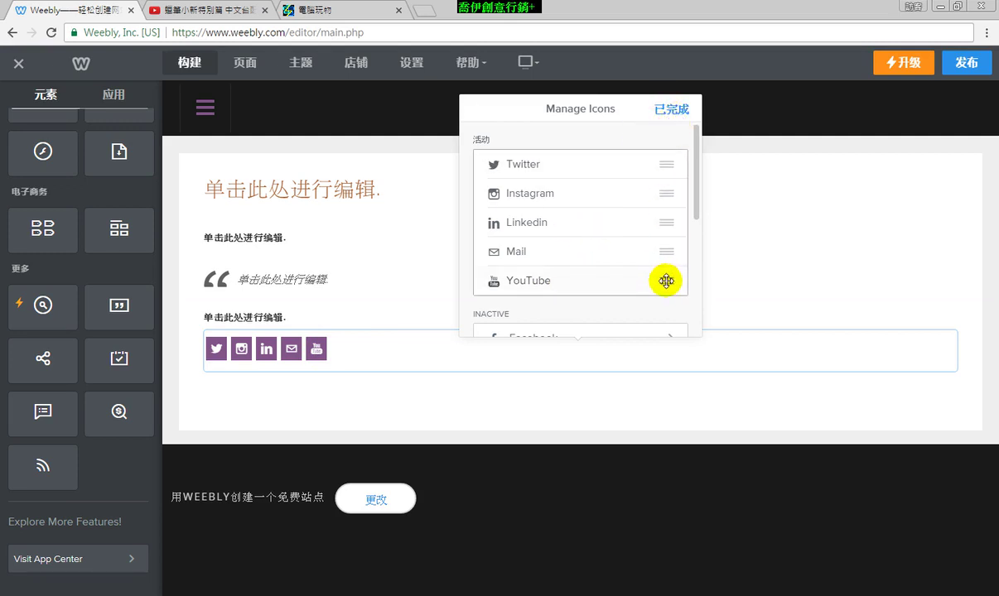
- Reorder the active icons so YouTube follows Twitter and Linkedin comes before Instagram
{"action": "left_click_drag", "start_coordinate": [664, 279], "coordinate": [662, 187]}
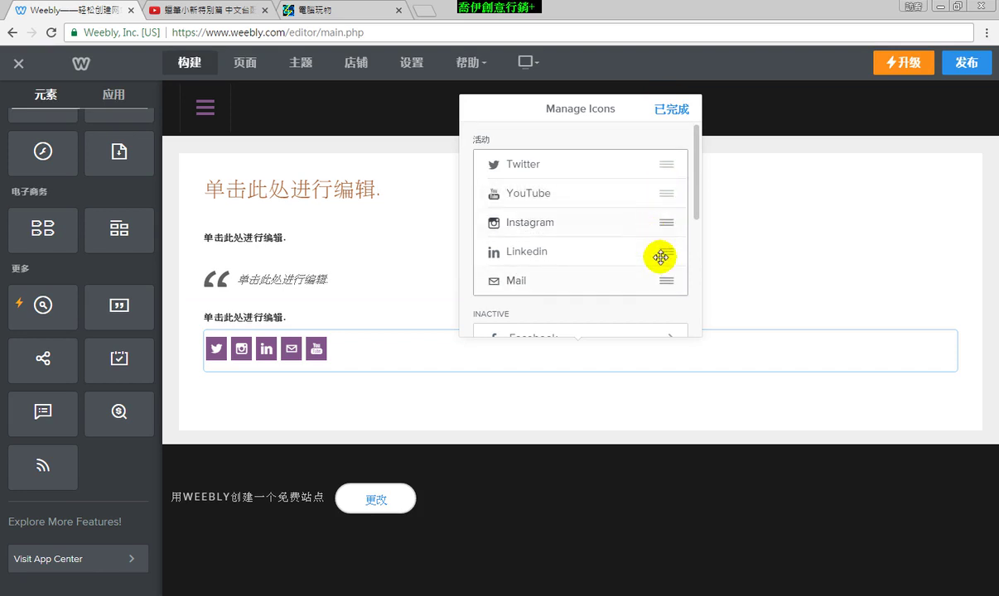
{"action": "left_click_drag", "start_coordinate": [665, 258], "coordinate": [647, 221]}
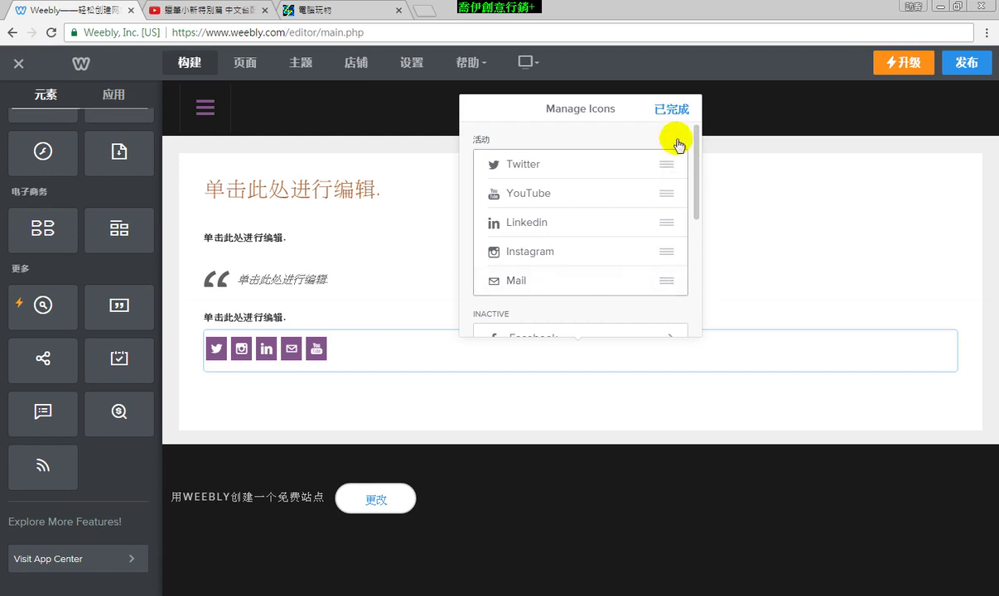
{"action": "left_click", "coordinate": [670, 109]}
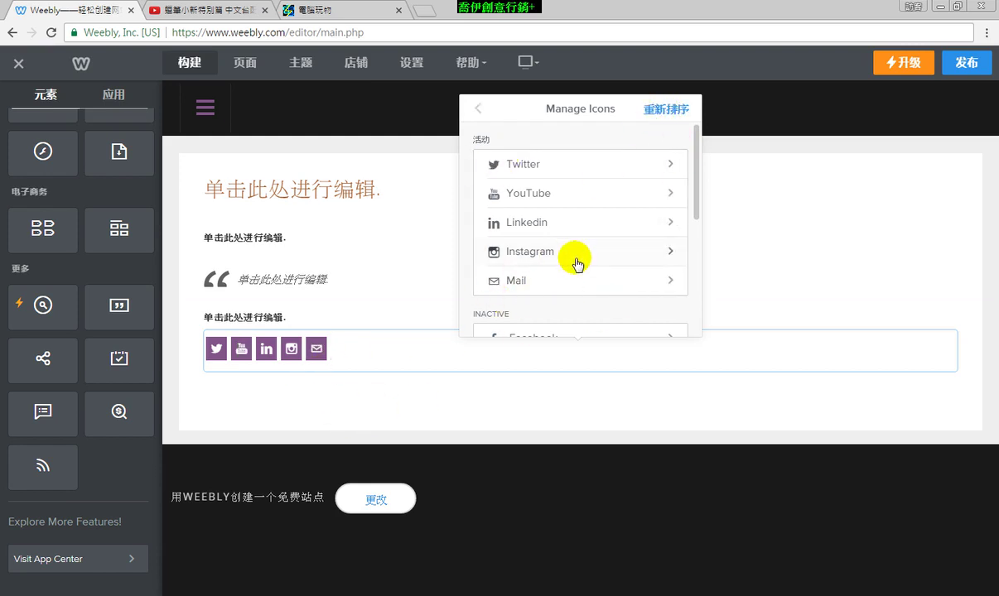
- Turn on display of the inactive Facebook icon
{"action": "scroll", "coordinate": [574, 288], "scroll_direction": "down", "scroll_amount": 3}
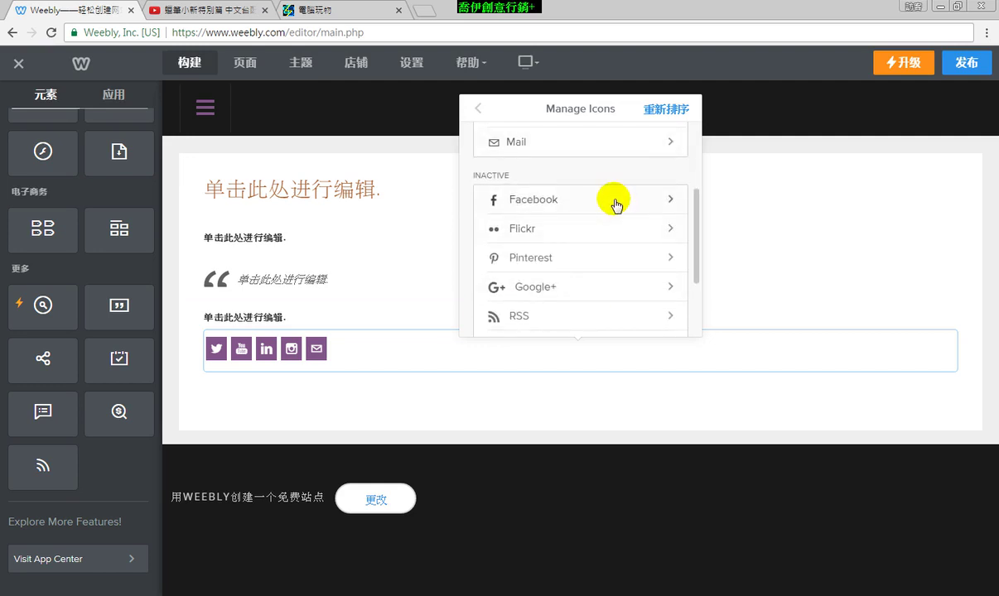
{"action": "left_click", "coordinate": [614, 201]}
{"action": "left_click", "coordinate": [661, 206]}
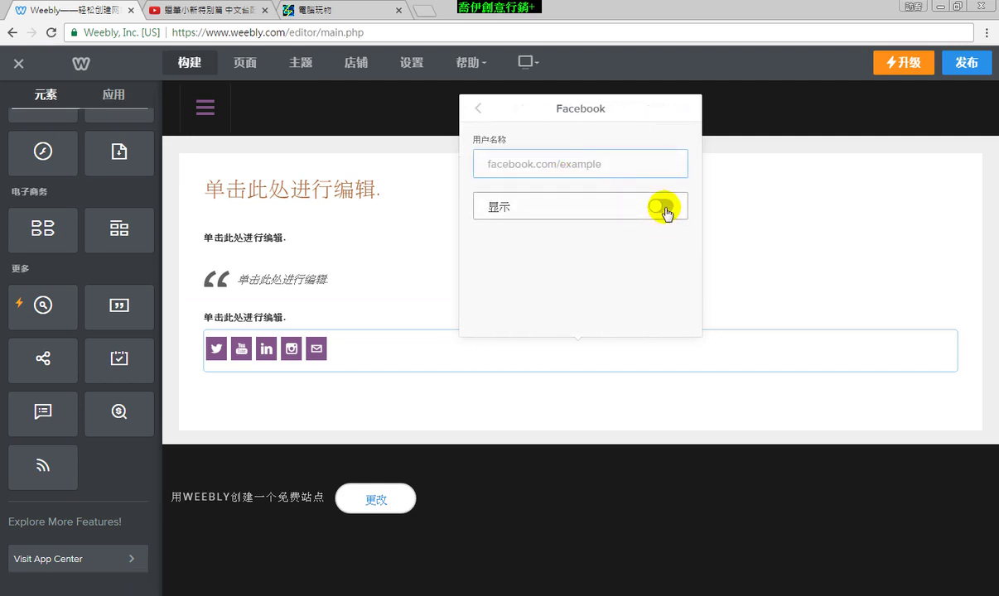
{"action": "left_click", "coordinate": [478, 111]}
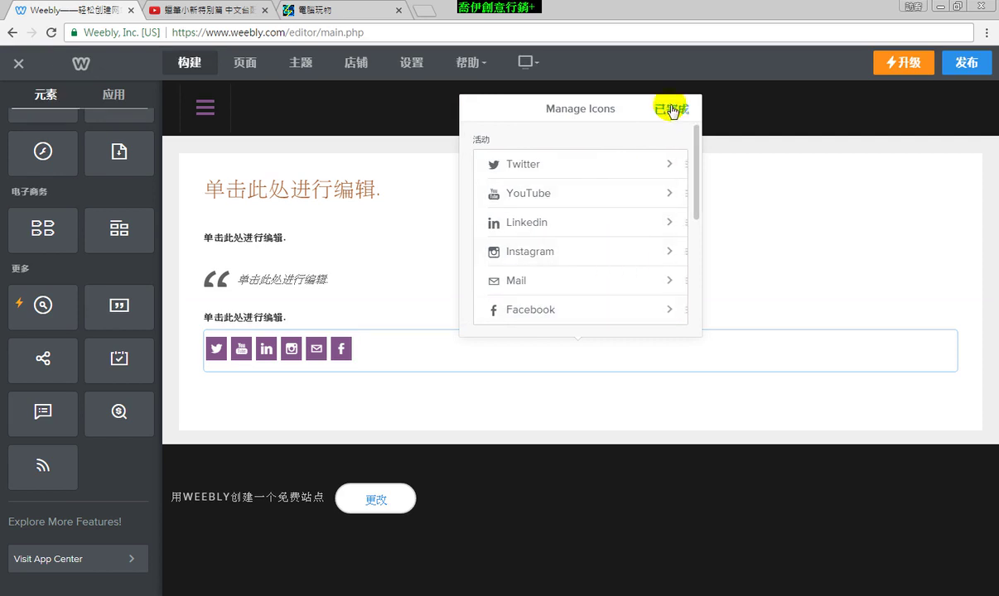
- Move Facebook to the first place among the active icons and close the icon settings
{"action": "left_click_drag", "start_coordinate": [664, 305], "coordinate": [670, 164]}
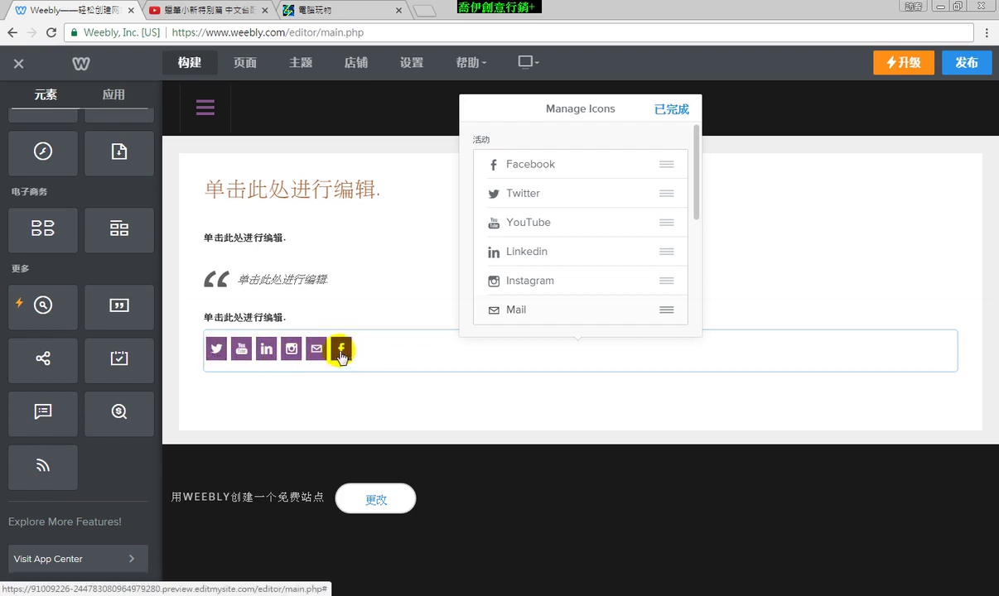
{"action": "left_click", "coordinate": [669, 111]}
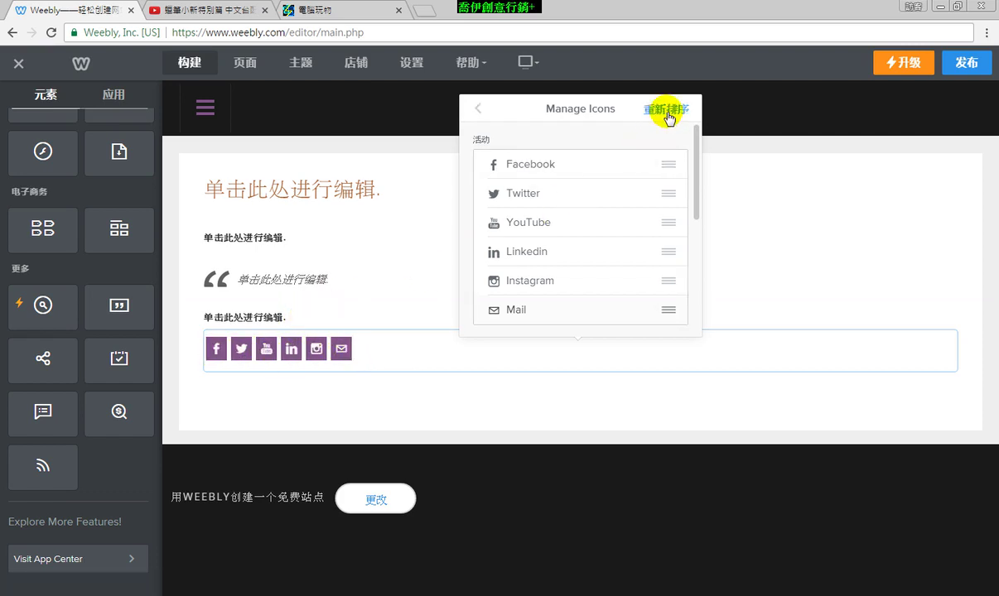
{"action": "left_click", "coordinate": [481, 112]}
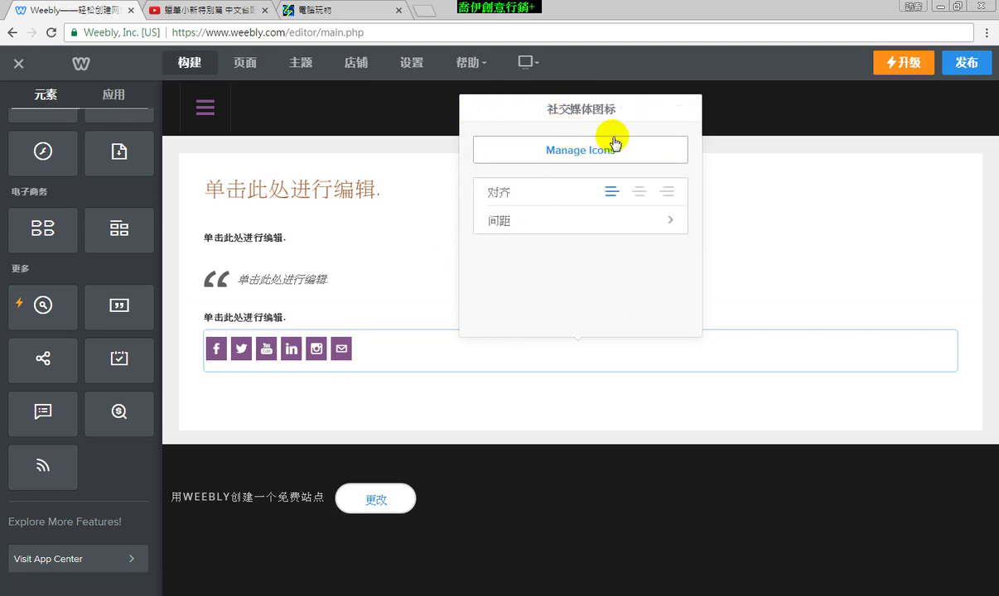
{"action": "left_click", "coordinate": [552, 403]}
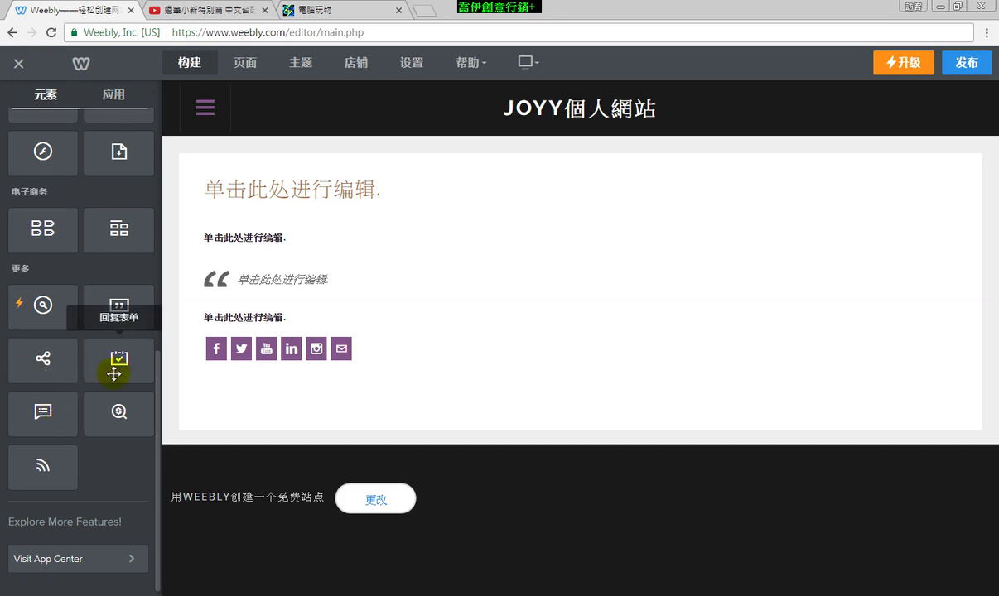
- Add a survey form (调查) to the page below the social media icons
{"action": "scroll", "coordinate": [70, 398], "scroll_direction": "up", "scroll_amount": 3}
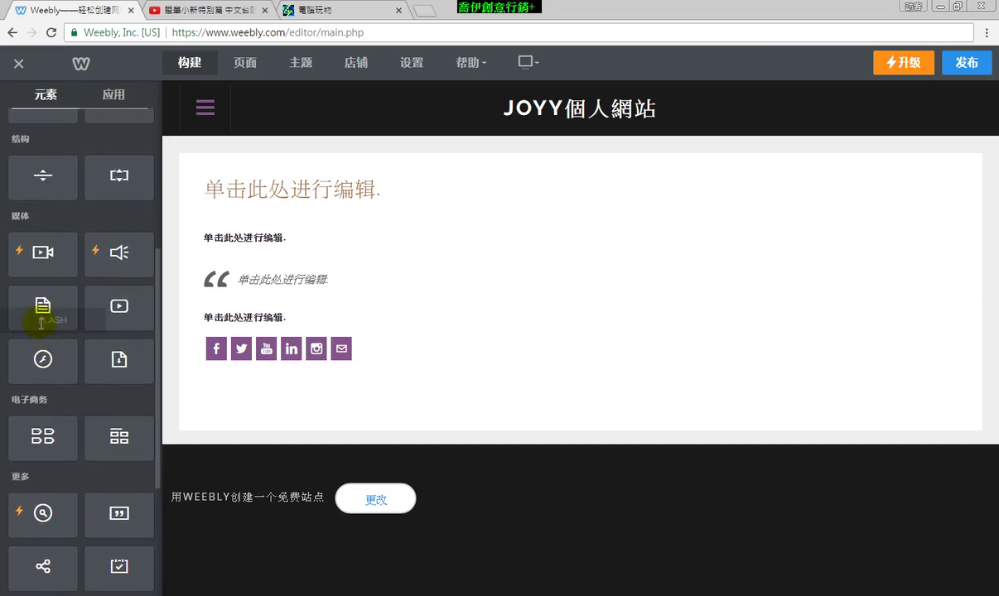
{"action": "scroll", "coordinate": [41, 318], "scroll_direction": "up", "scroll_amount": 3}
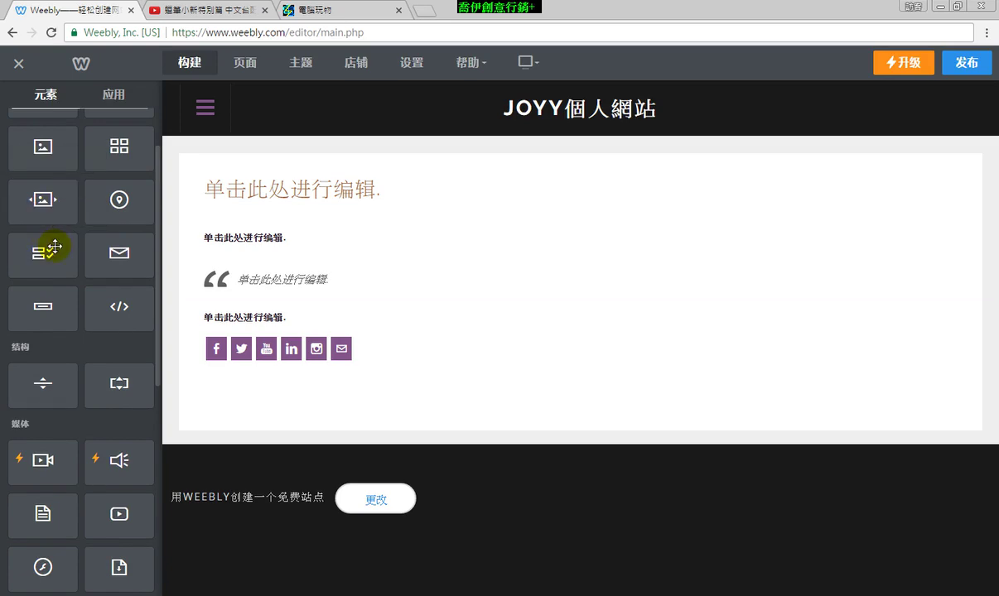
{"action": "scroll", "coordinate": [60, 256], "scroll_direction": "down", "scroll_amount": 6}
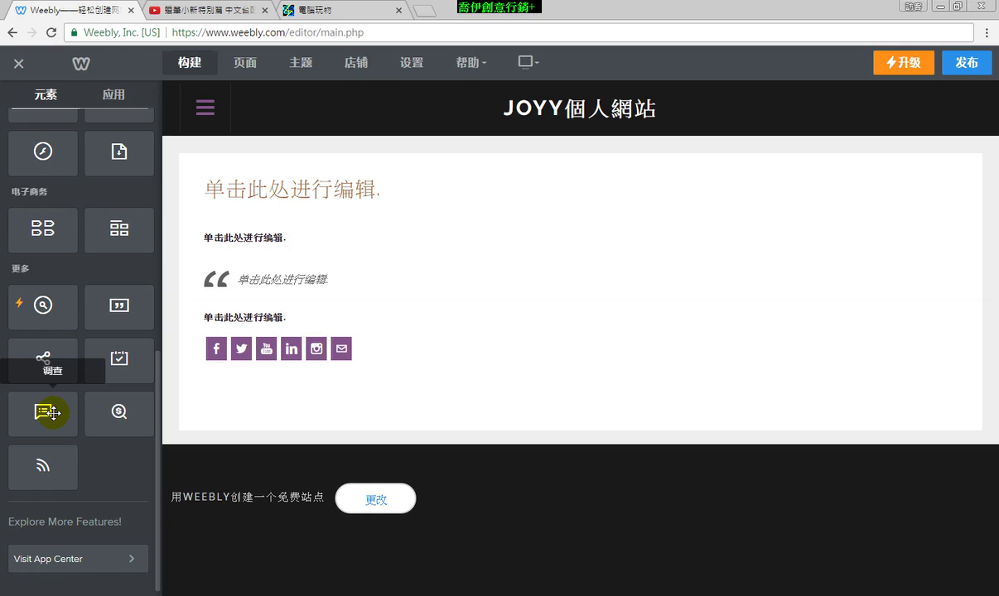
{"action": "left_click_drag", "start_coordinate": [54, 410], "coordinate": [292, 388]}
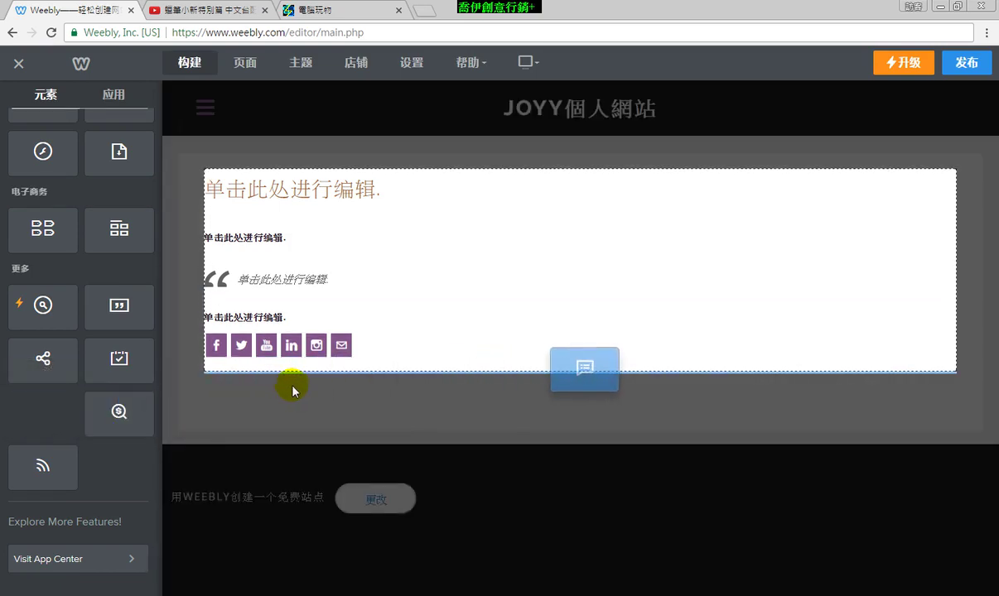
{"action": "scroll", "coordinate": [484, 395], "scroll_direction": "down", "scroll_amount": 3}
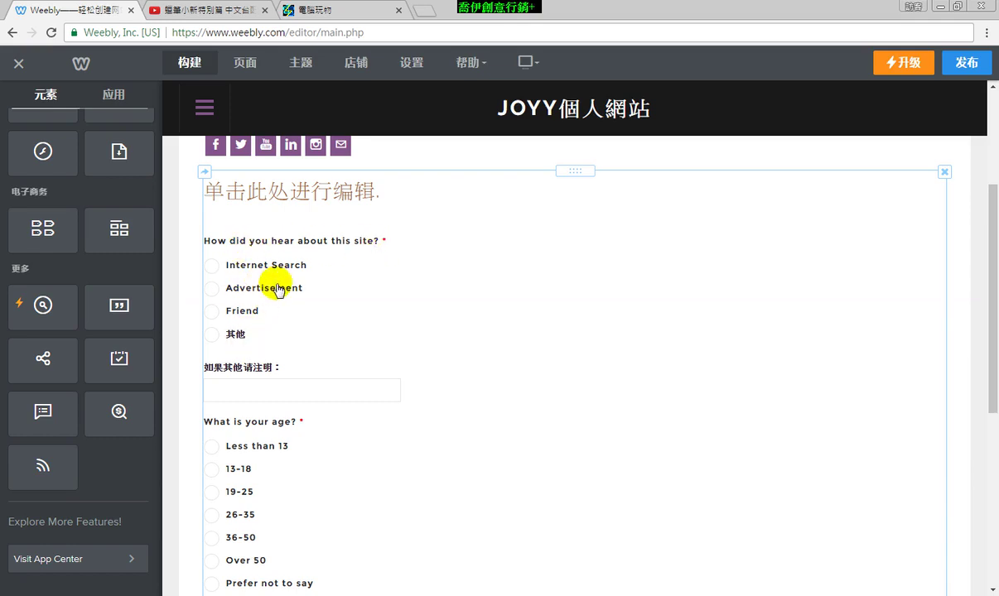
- Open the survey form for editing to examine its questions and the entries submitted by visitors
{"action": "left_click", "coordinate": [600, 414]}
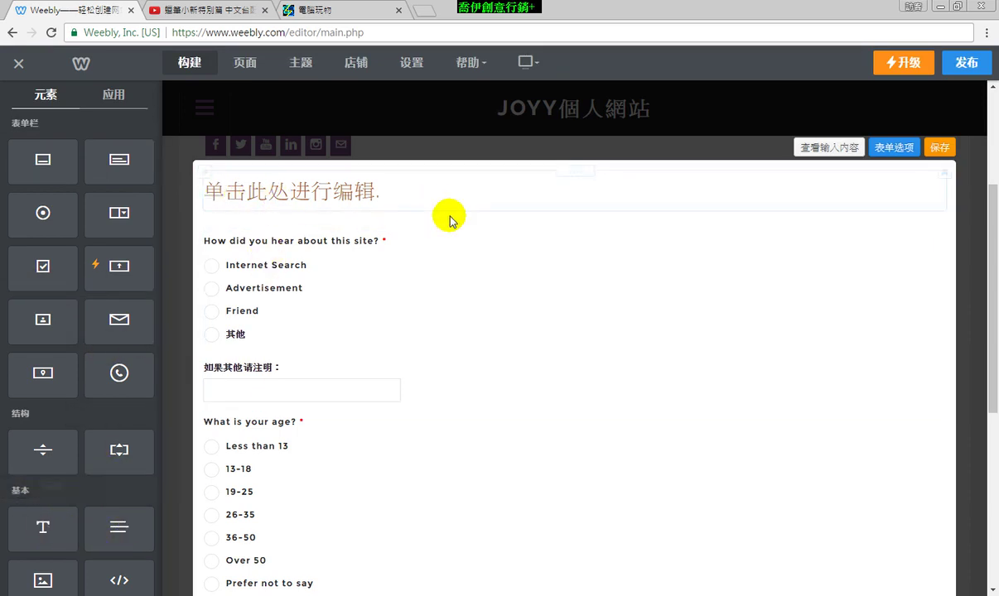
{"action": "scroll", "coordinate": [462, 346], "scroll_direction": "down", "scroll_amount": 2}
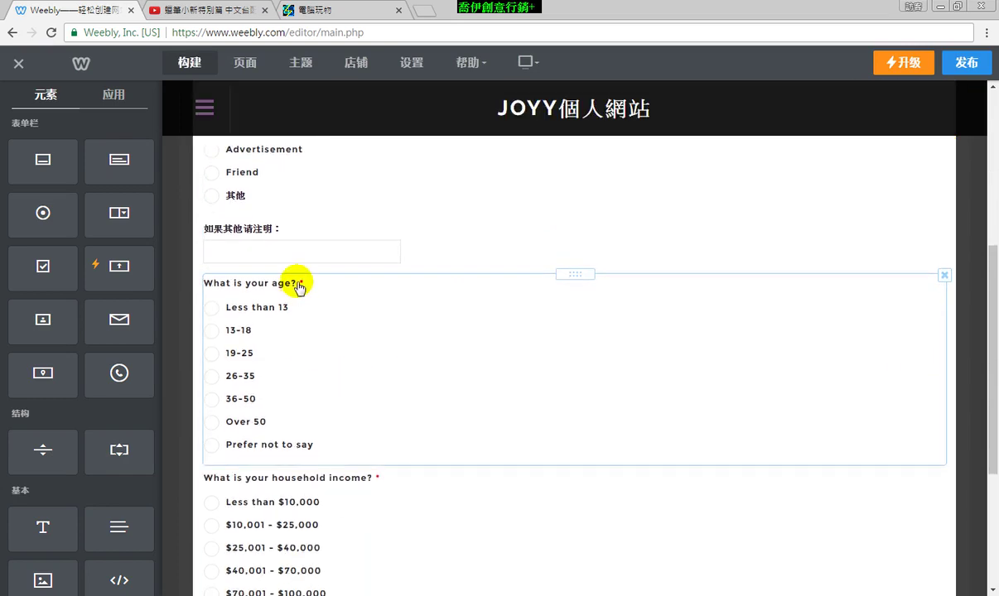
{"action": "scroll", "coordinate": [370, 300], "scroll_direction": "down", "scroll_amount": 3}
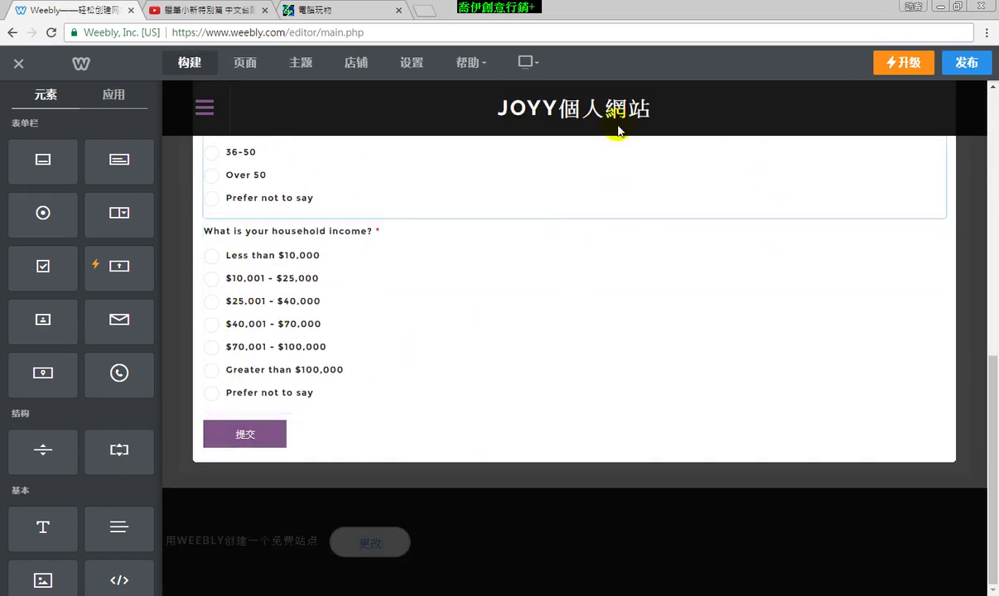
{"action": "scroll", "coordinate": [564, 241], "scroll_direction": "up", "scroll_amount": 4}
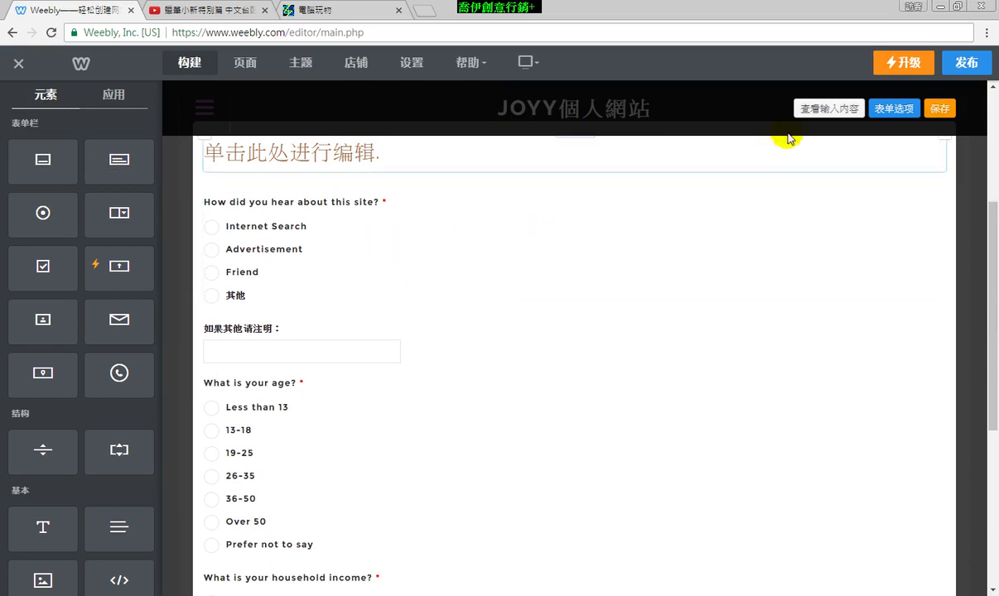
{"action": "left_click", "coordinate": [818, 117]}
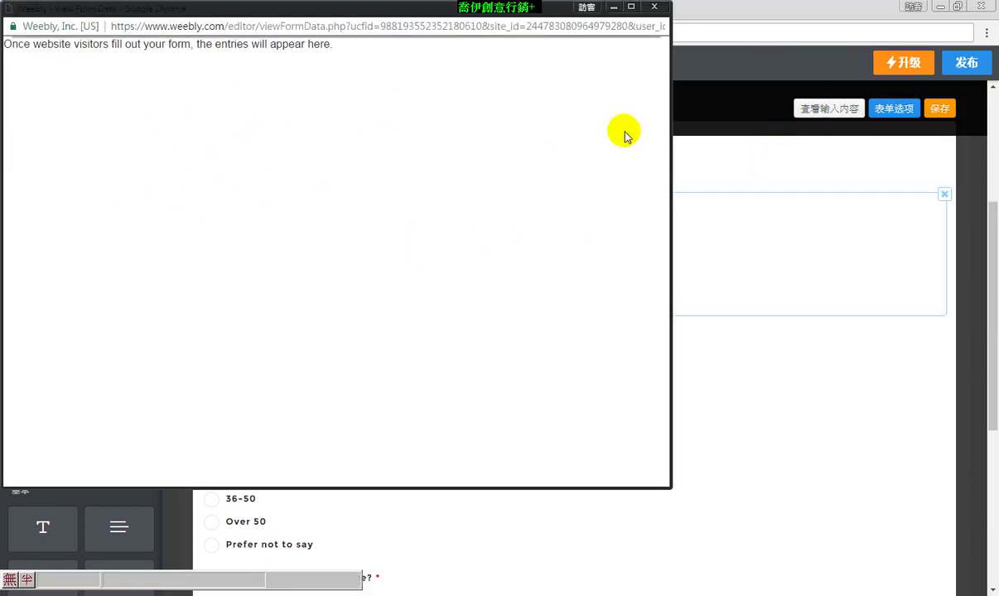
{"action": "left_click", "coordinate": [653, 8]}
- Check the form name in the survey's form options (表单选项) and save the form
{"action": "left_click", "coordinate": [895, 109]}
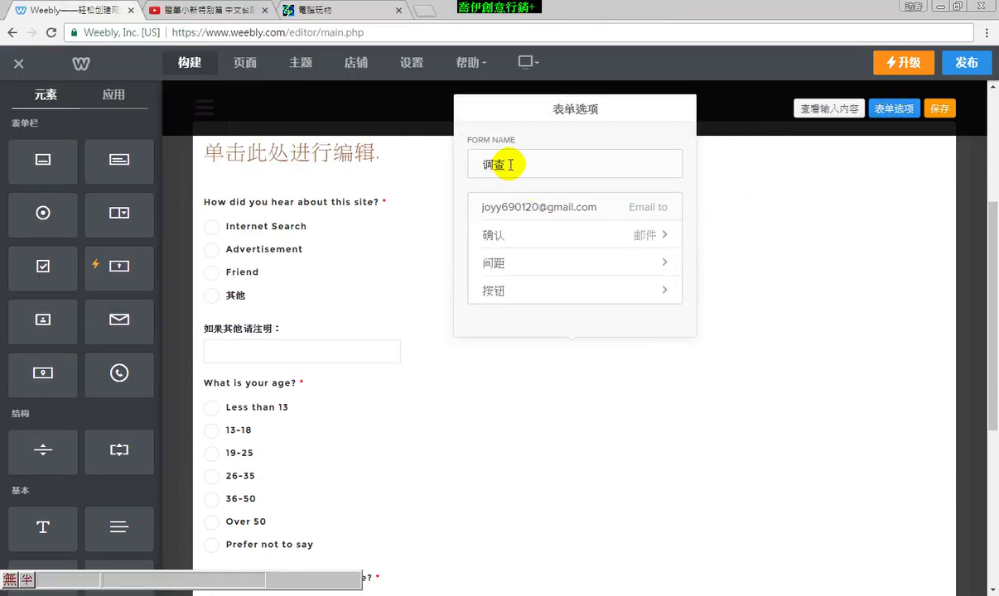
{"action": "left_click_drag", "start_coordinate": [508, 164], "coordinate": [464, 159]}
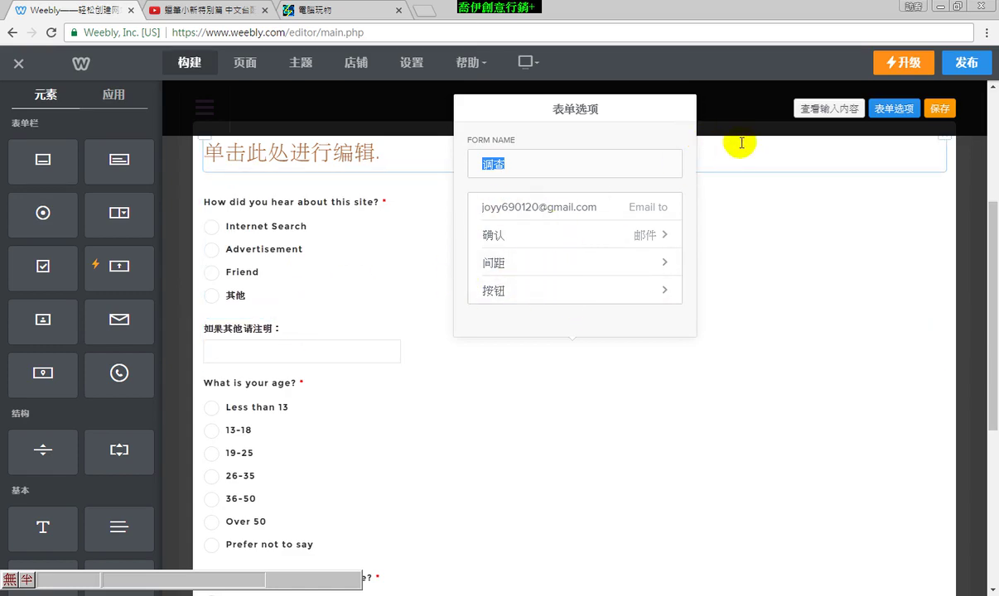
{"action": "left_click", "coordinate": [934, 114]}
- Add a Google AdSense element to the page below the survey form's submit button
{"action": "scroll", "coordinate": [439, 384], "scroll_direction": "down", "scroll_amount": 5}
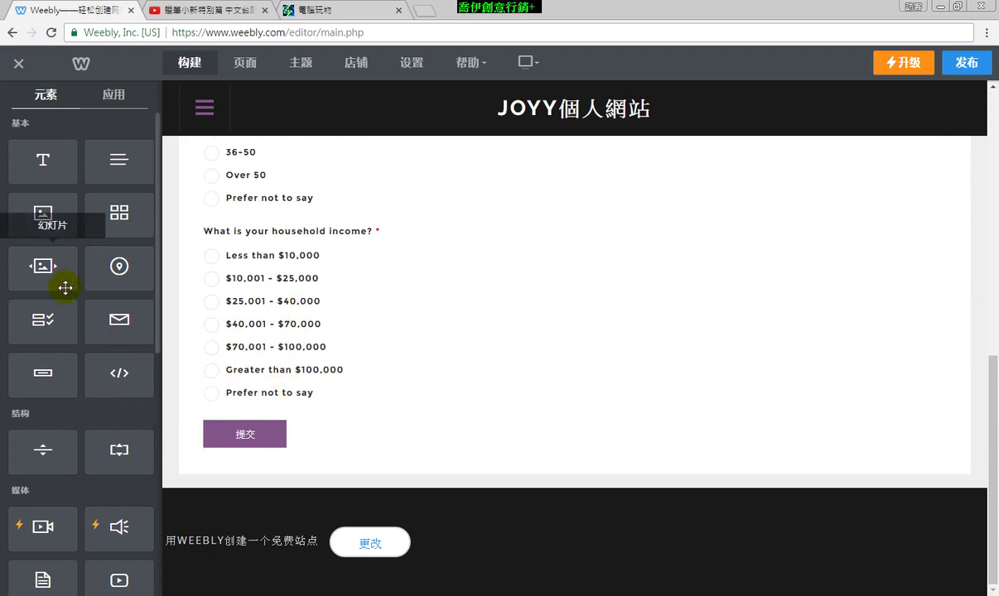
{"action": "left_click_drag", "start_coordinate": [56, 317], "coordinate": [164, 317]}
{"action": "scroll", "coordinate": [149, 325], "scroll_direction": "down", "scroll_amount": 5}
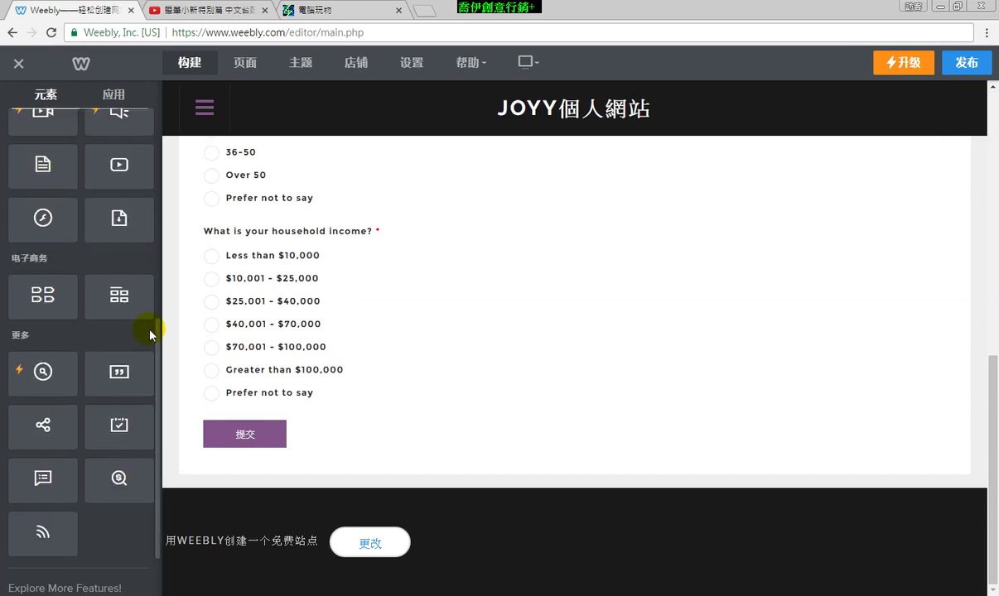
{"action": "scroll", "coordinate": [145, 361], "scroll_direction": "down", "scroll_amount": 1}
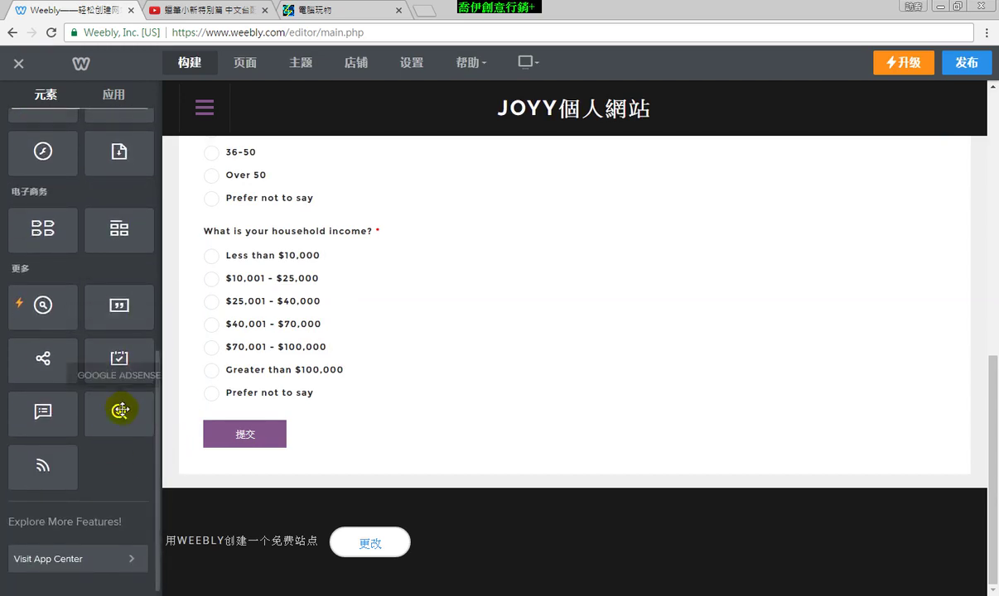
{"action": "left_click_drag", "start_coordinate": [122, 413], "coordinate": [350, 461]}
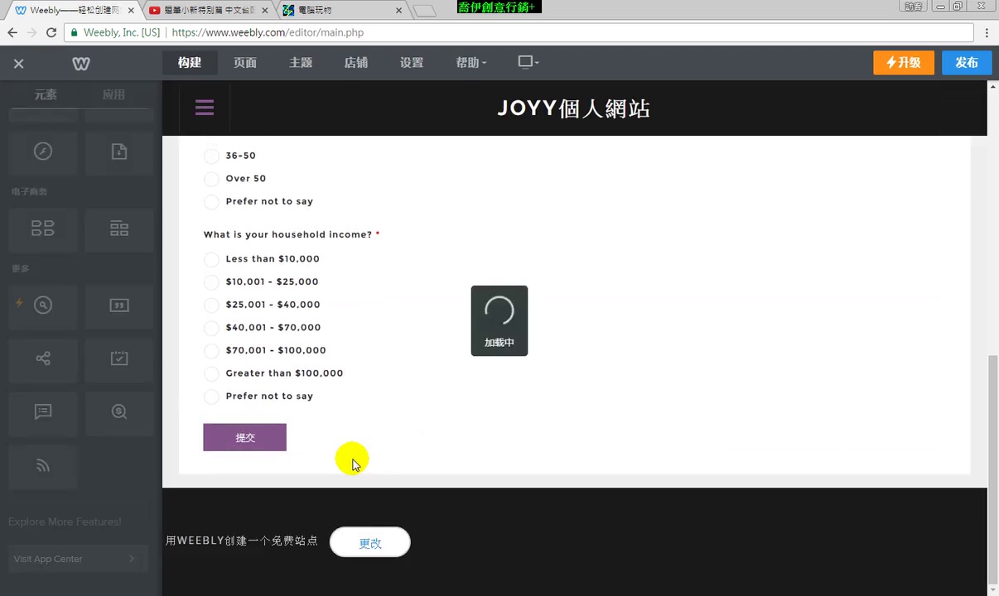